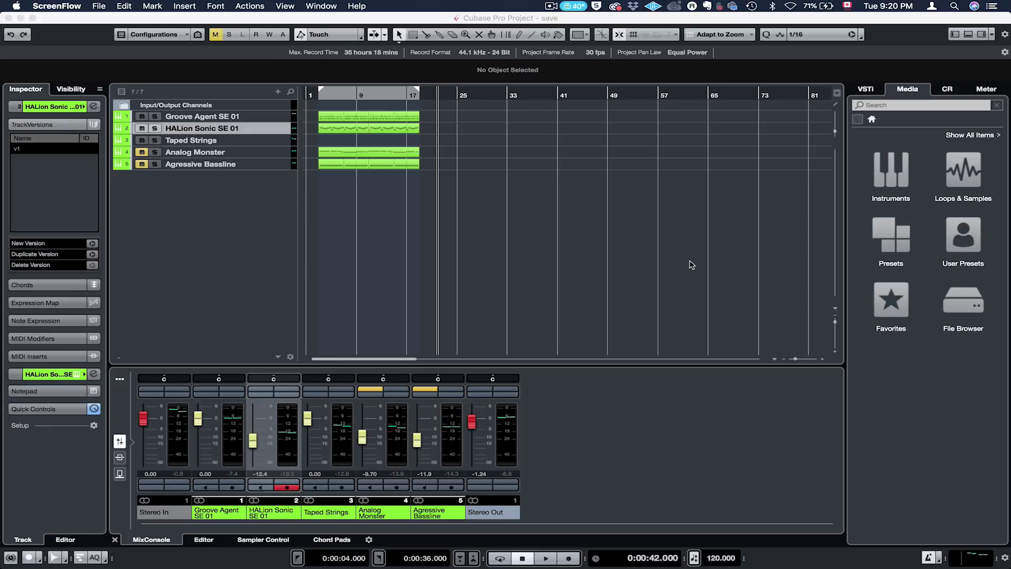
# - Open the On-Screen Keyboard with Alt+K for computer-key note input
pyautogui.hotkey('alt', 'k')
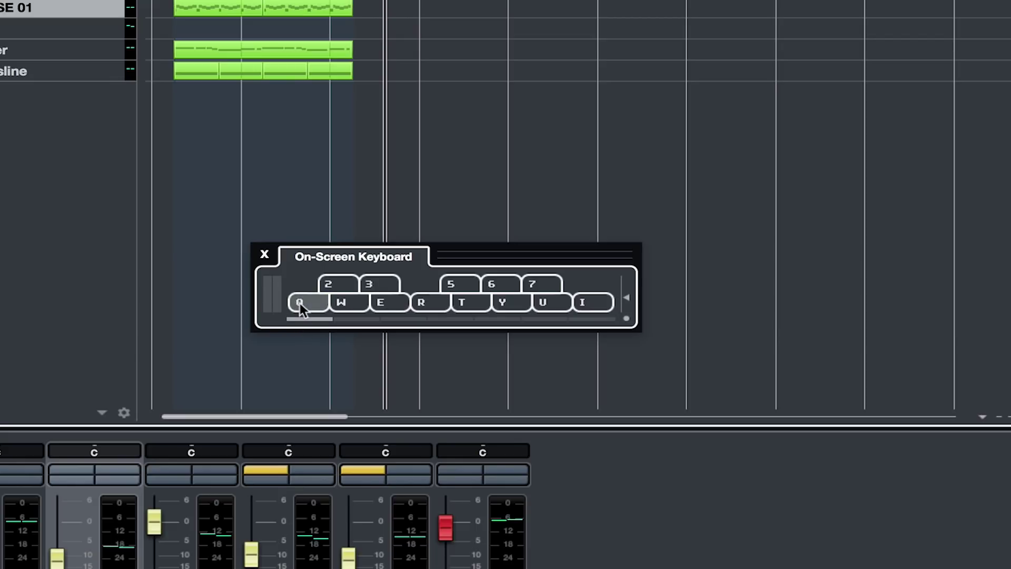
# - Play a test note on HALion Sonic, then raise the keyboard's range by three octaves
pyautogui.click(299, 302)
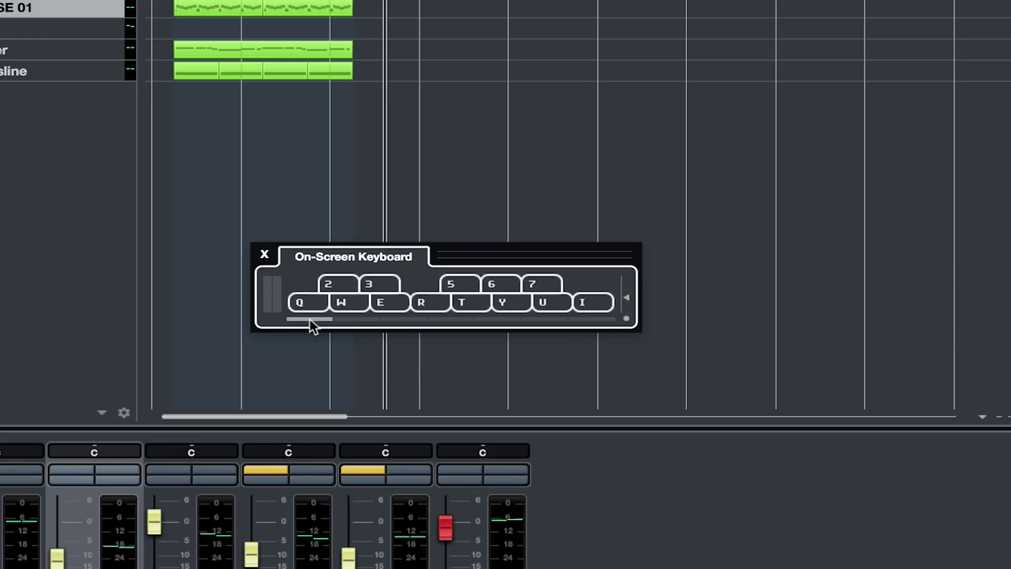
pyautogui.click(352, 318)
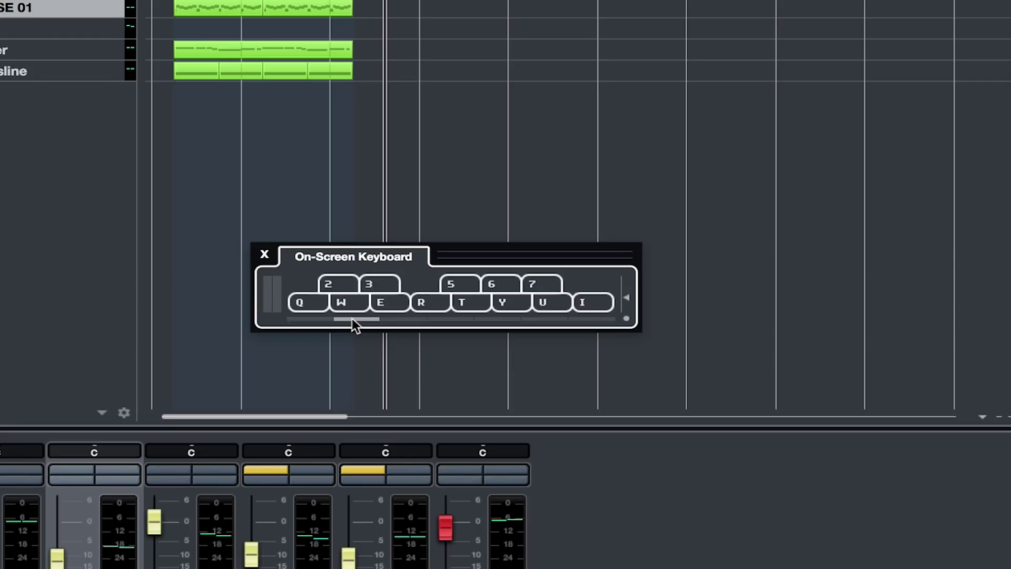
pyautogui.click(395, 319)
pyautogui.click(447, 318)
# - Pick a different octave range, play a note, and switch to the piano-key display
pyautogui.click(501, 318)
pyautogui.click(389, 318)
pyautogui.click(561, 306)
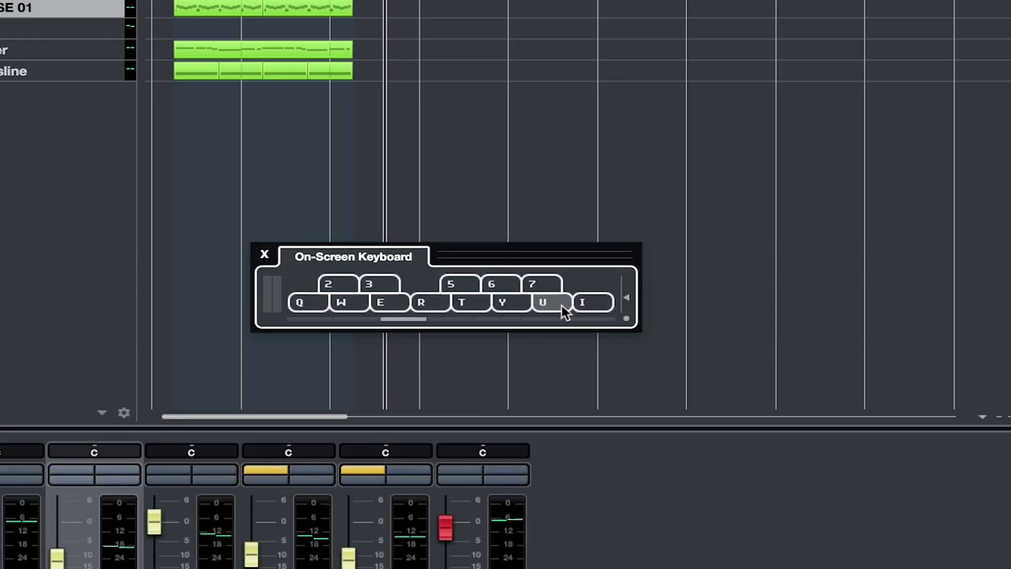
pyautogui.click(628, 318)
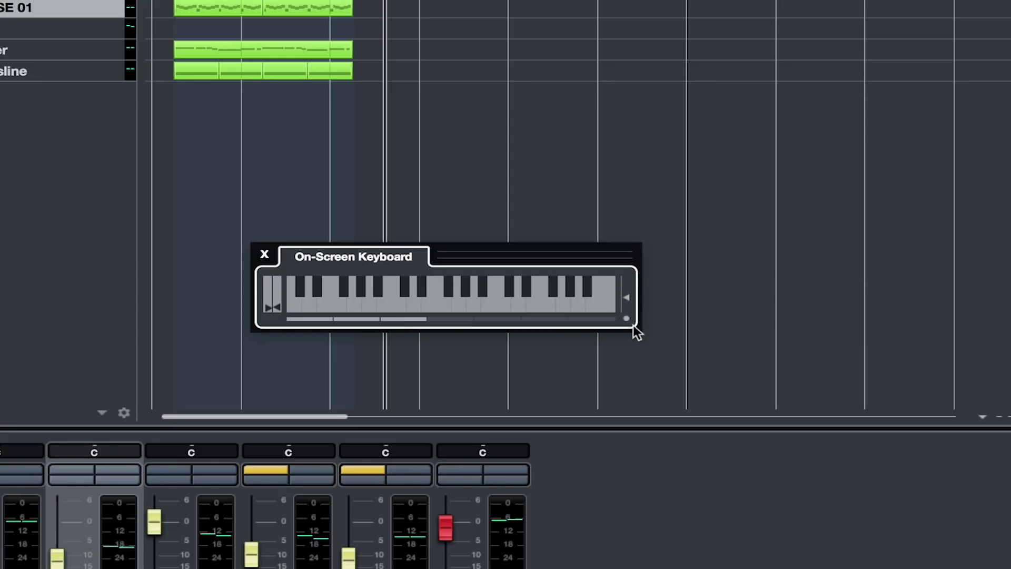
# - Toggle computer-key and piano-key layouts with Tab, playing Q in each, then move the keyboard higher
pyautogui.press('Tab')
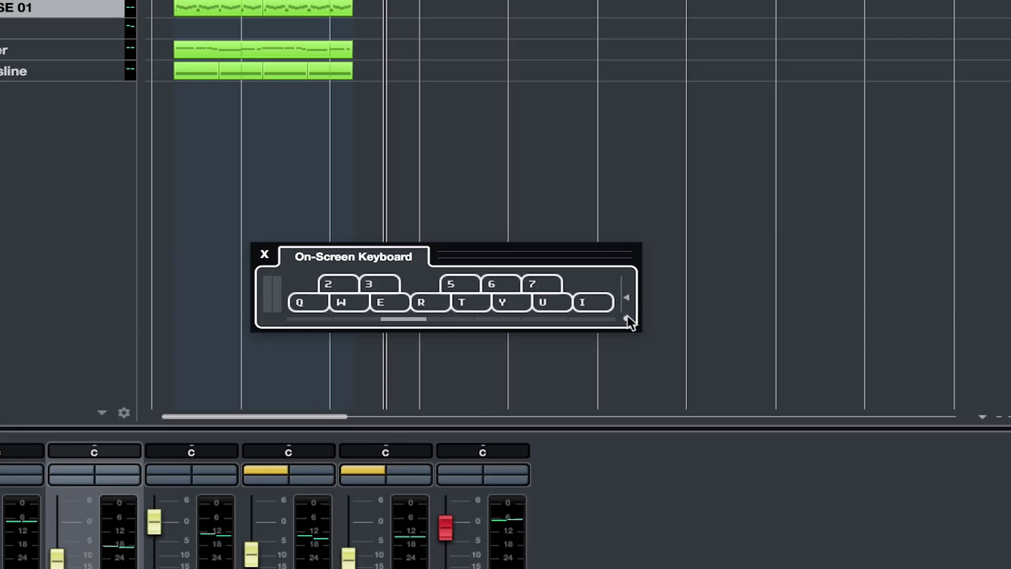
pyautogui.press('q')
pyautogui.press('q')
pyautogui.press('Tab')
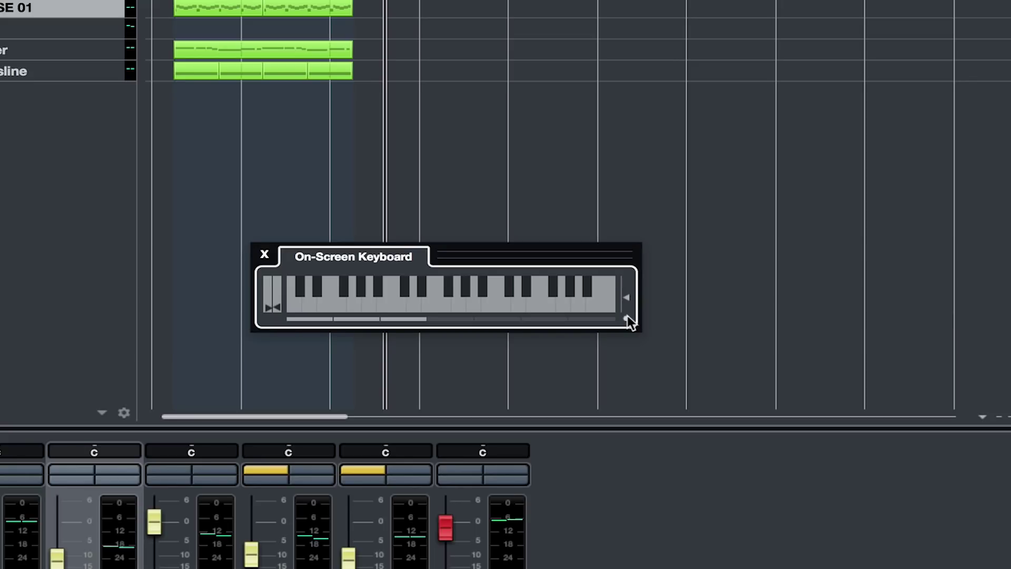
pyautogui.press('q')
pyautogui.press('q')
pyautogui.press('q')
pyautogui.press('q')
pyautogui.press('q')
pyautogui.moveTo(625, 316); pyautogui.dragTo(624, 305)
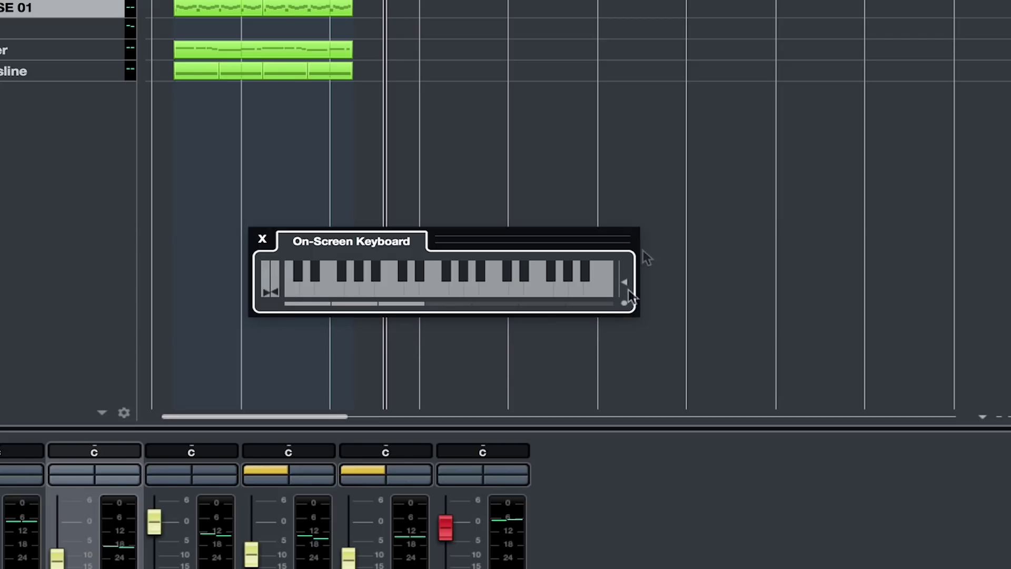
# - Nudge the On-Screen Keyboard window up slightly and return it to the QWERTY layout
pyautogui.moveTo(627, 283); pyautogui.dragTo(627, 277)
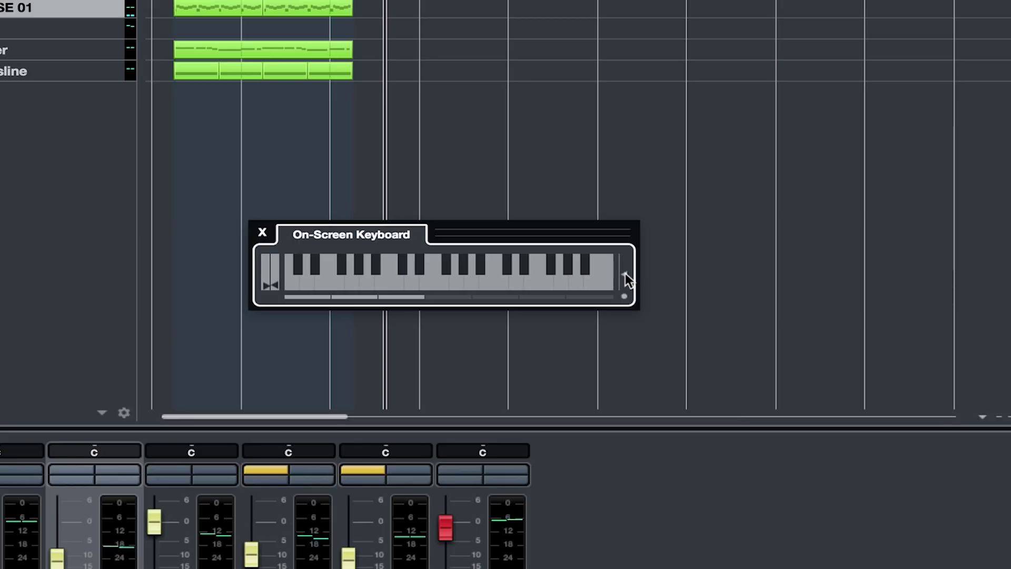
pyautogui.click(624, 273)
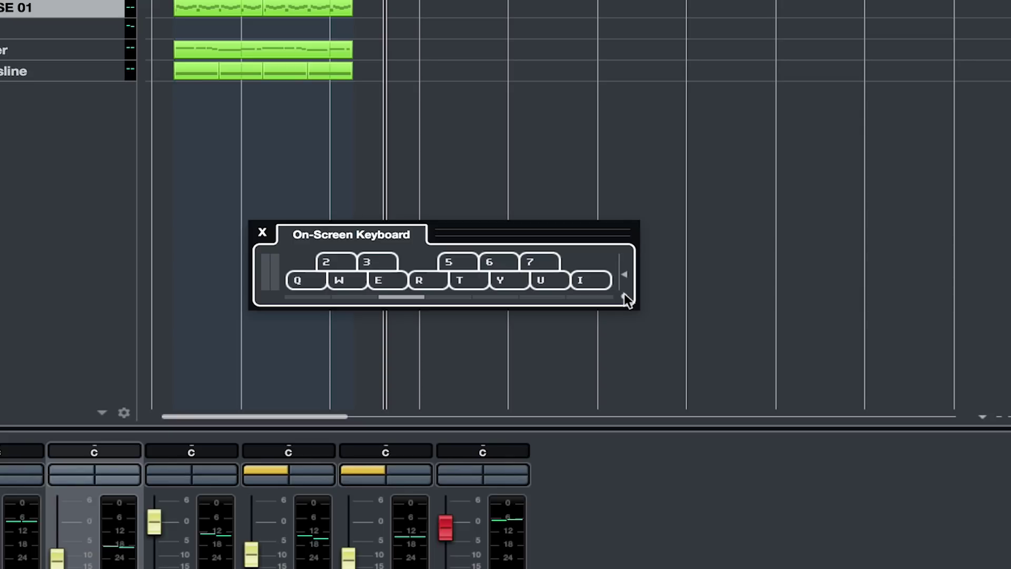
# - Step the octave range up to the highest octave, then bring it back down
pyautogui.click(444, 296)
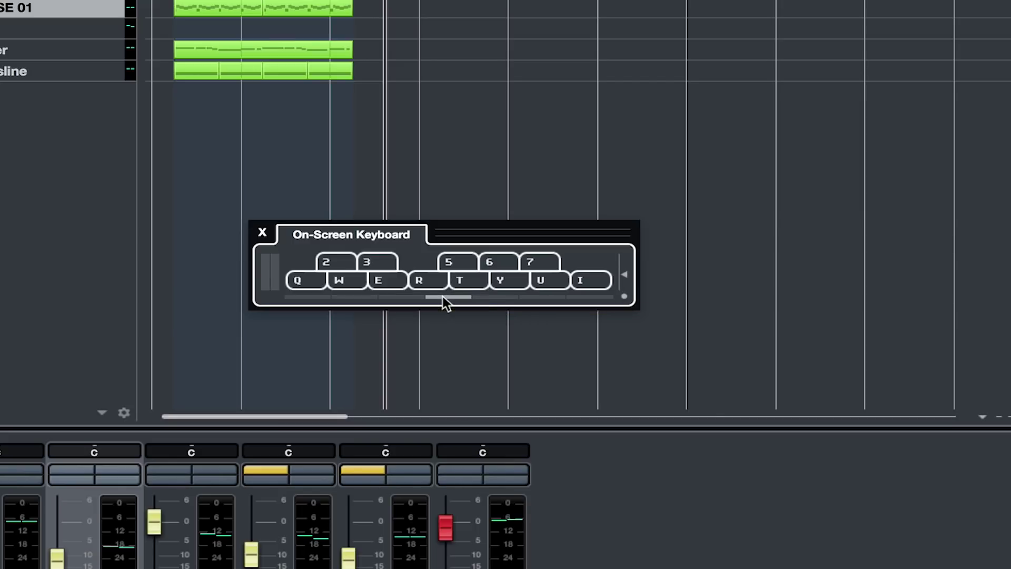
pyautogui.click(496, 296)
pyautogui.click(536, 296)
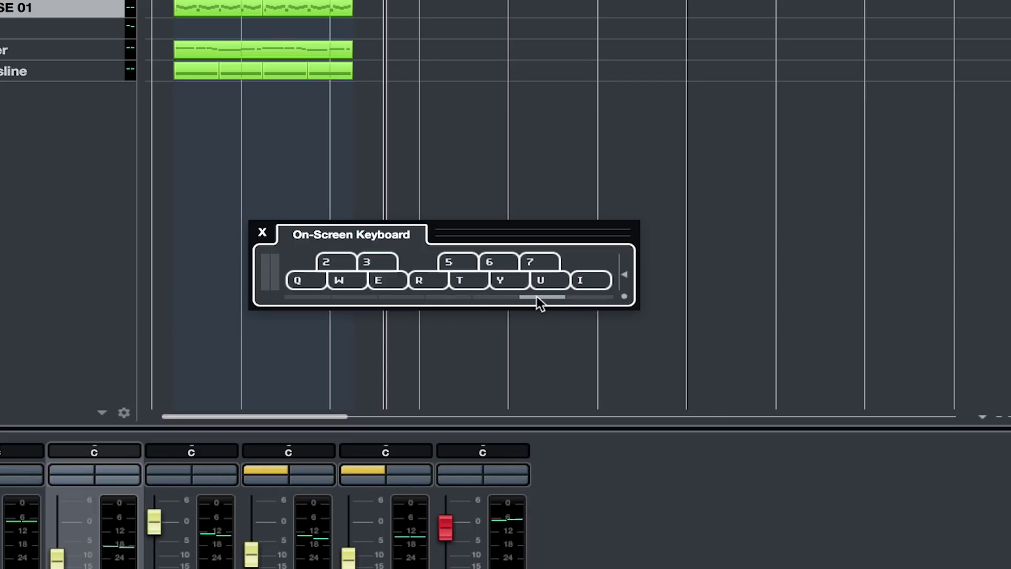
pyautogui.click(584, 296)
pyautogui.click(393, 297)
pyautogui.click(431, 296)
# - Switch to piano keys, play a key, shift to the highest octaves, and play Z
pyautogui.click(624, 296)
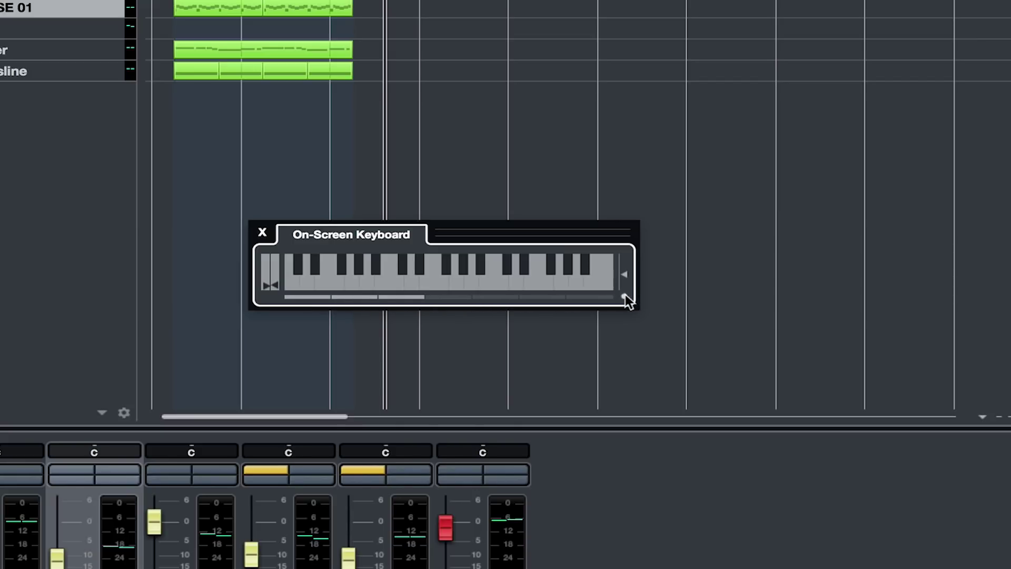
pyautogui.click(403, 279)
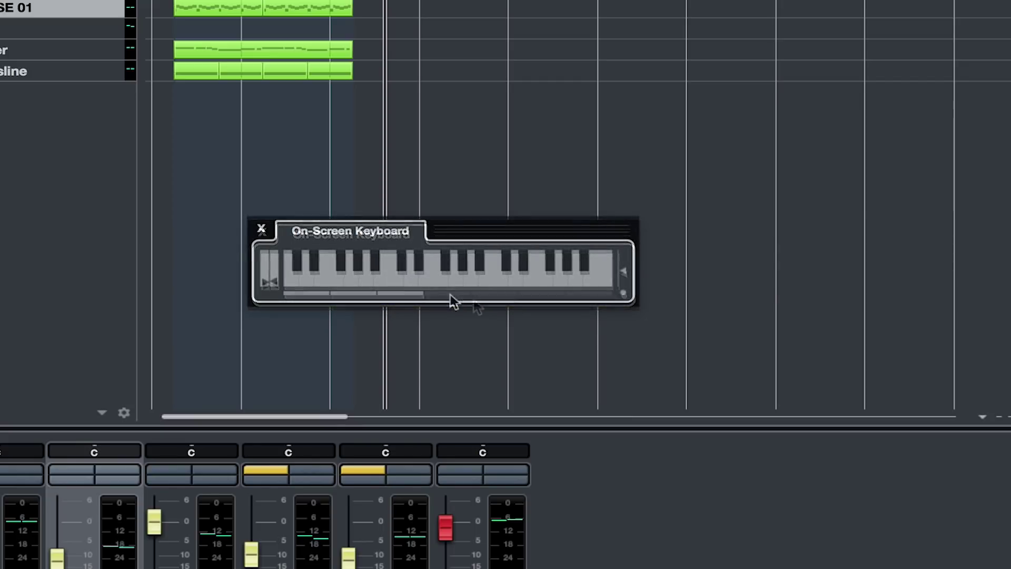
pyautogui.click(450, 285)
pyautogui.click(544, 284)
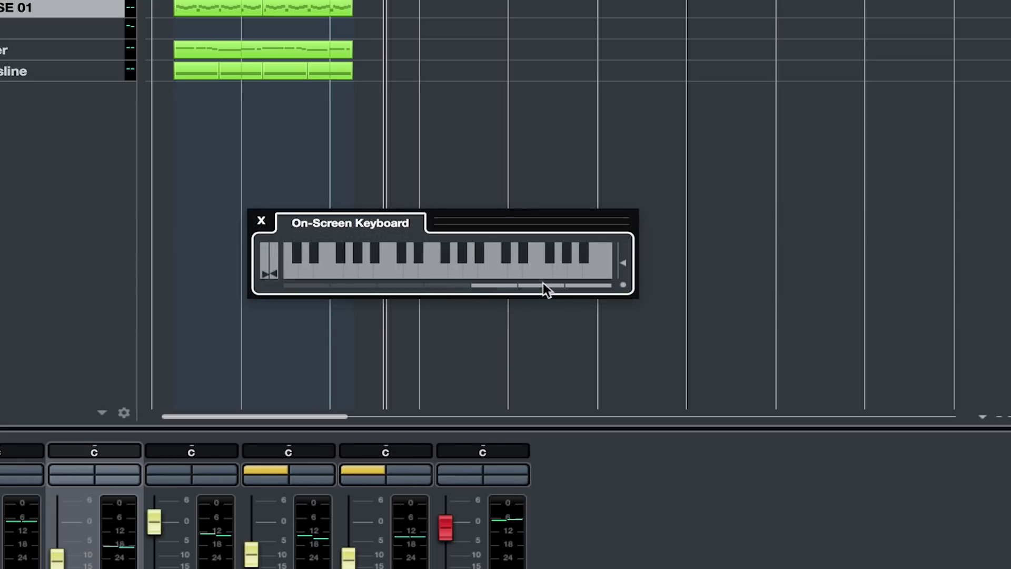
pyautogui.press('z')
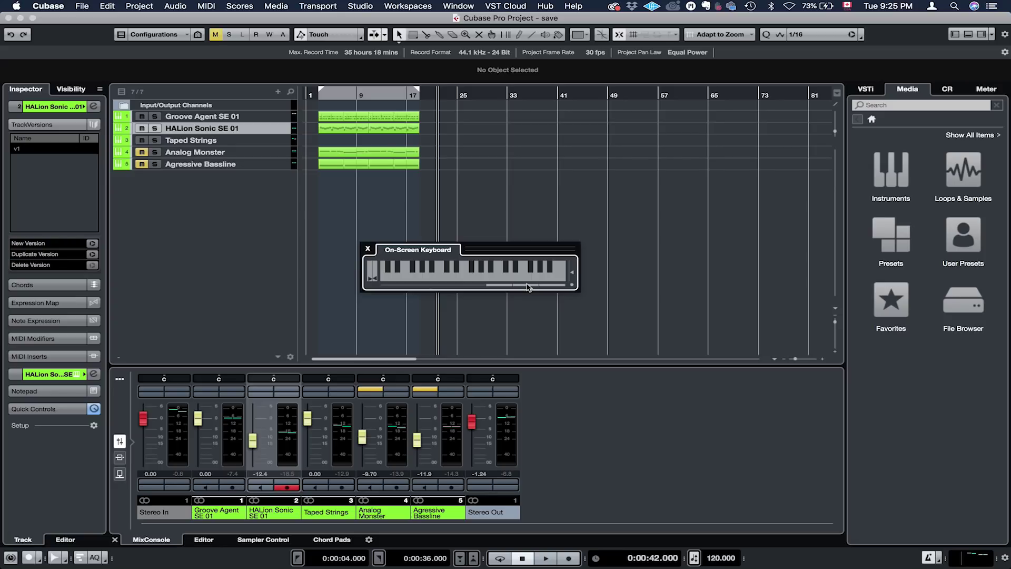
# - Audition the A note, close the keyboard with Alt+K, toggle the metronome, and start playback
pyautogui.press('a')
pyautogui.hotkey('alt', 'k')
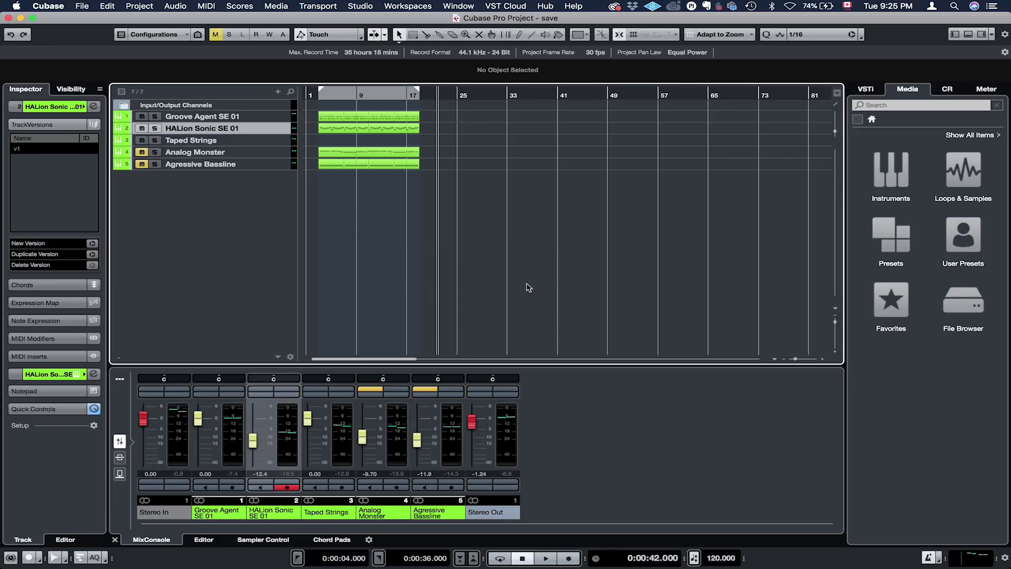
pyautogui.press('c')
pyautogui.press('space')
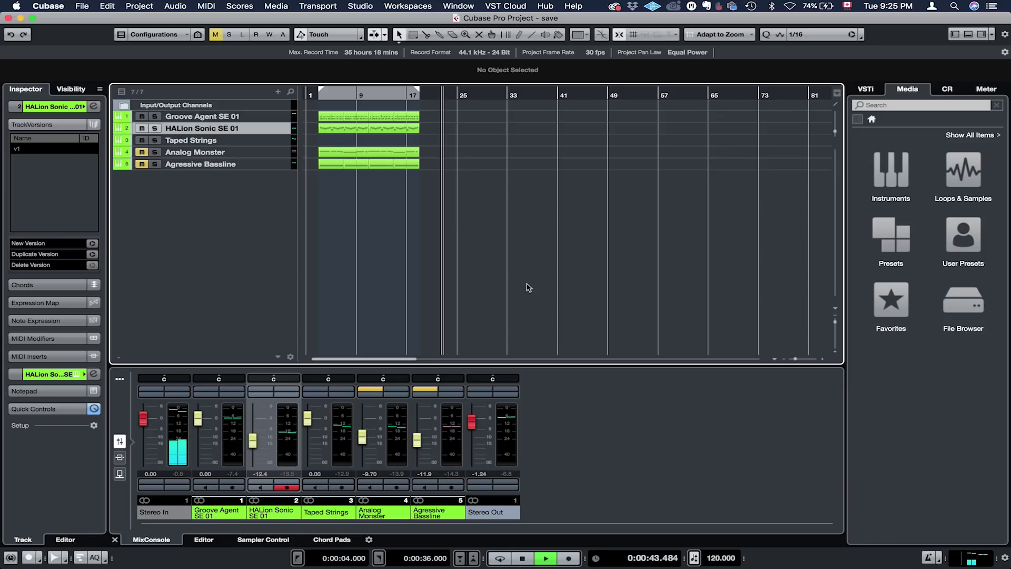
# - Stop playback, reopen the keyboard, and record a two-bar part from bar 22 by playing Q
pyautogui.press('space')
pyautogui.hotkey('alt', 'k')
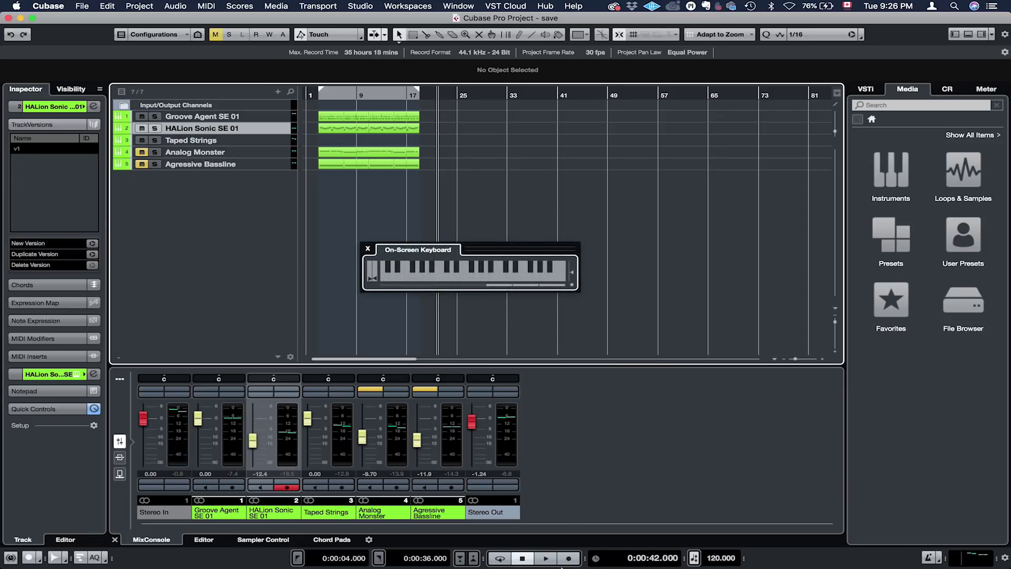
pyautogui.press('KP_Multiply')
pyautogui.press('q')
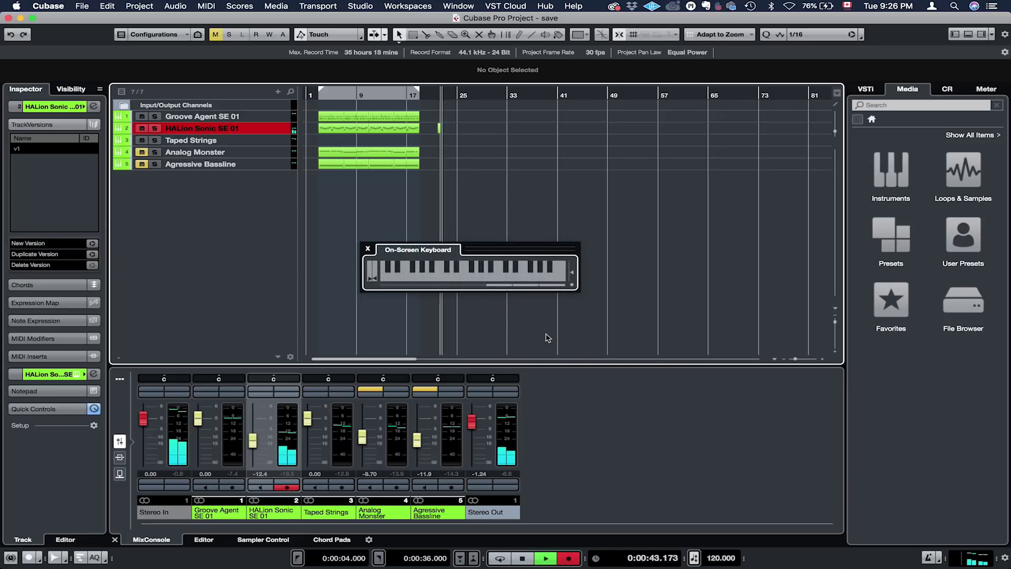
pyautogui.press('space')
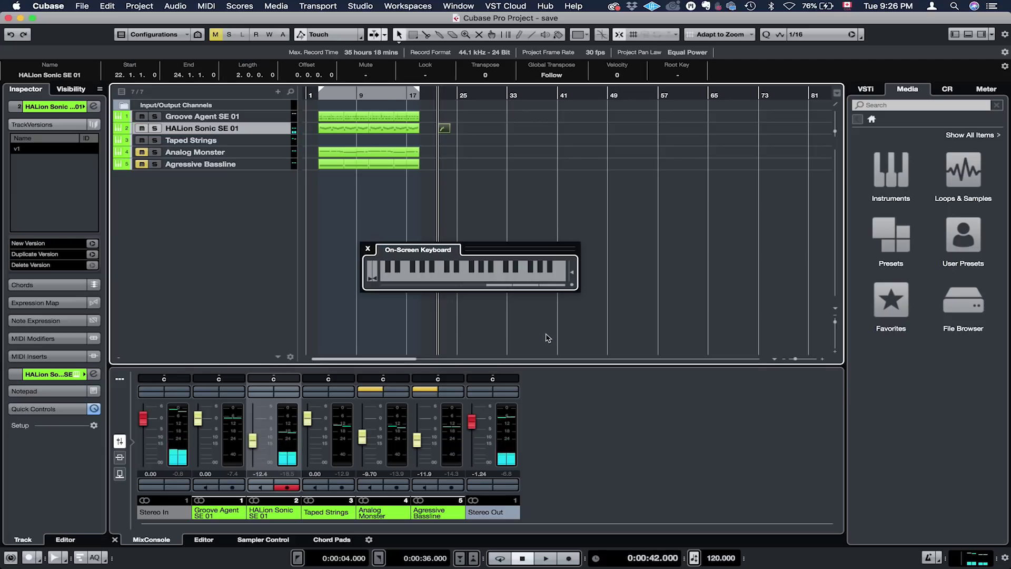